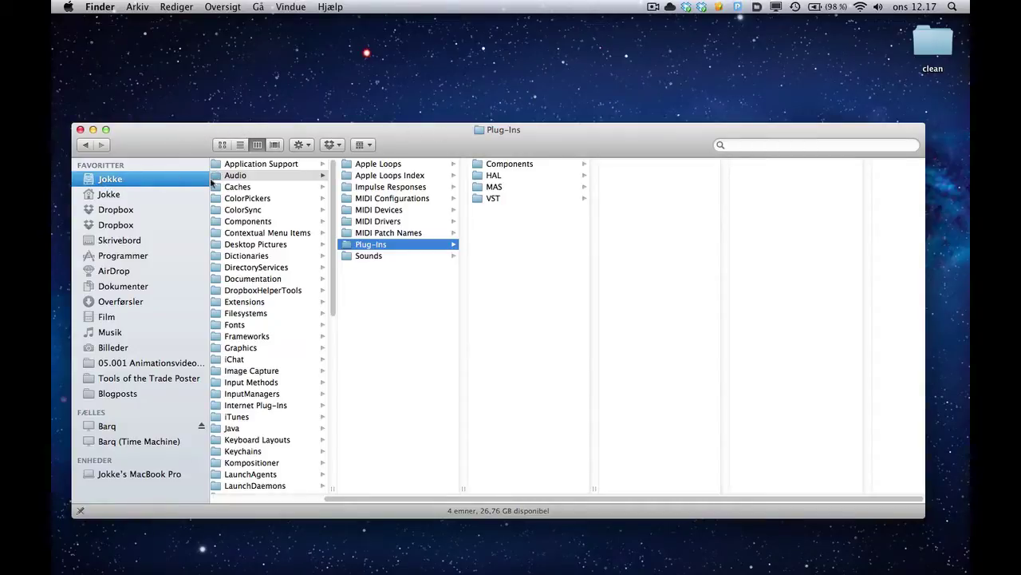
Open Audio > Plug-Ins > Components and select magical8bitPlug.component to confirm it's installed.
left_click(238, 180)
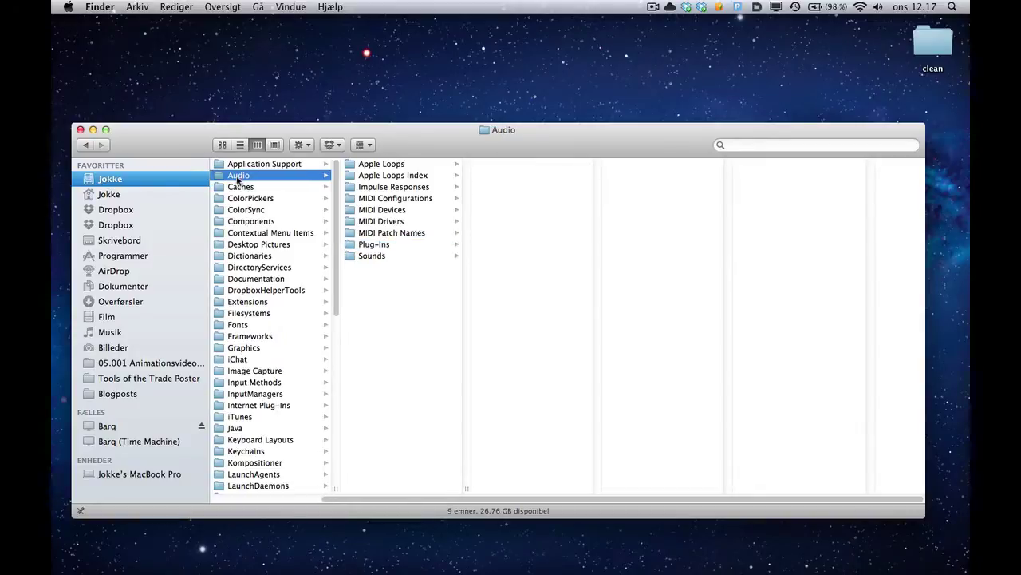
key("Right")
key("Down")
key("Down")
key("Down")
key("Down")
key("Down")
key("Down")
key("Down")
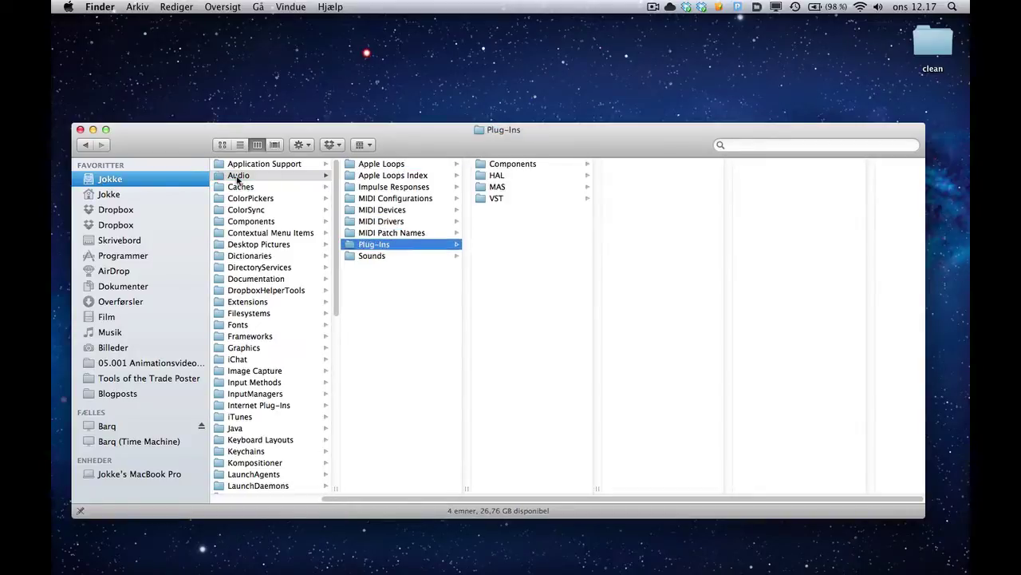
left_click(589, 160)
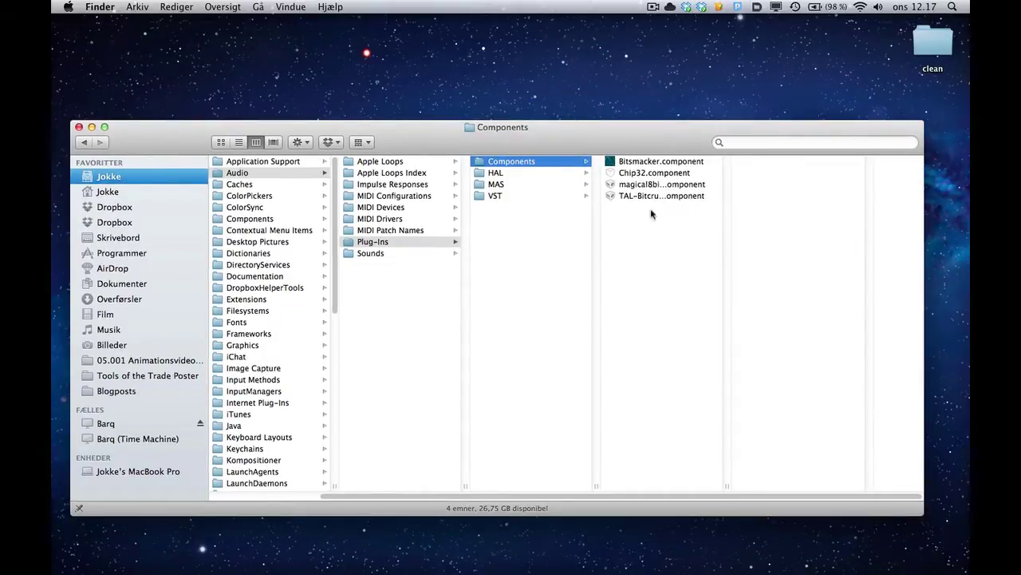
double_click(726, 484)
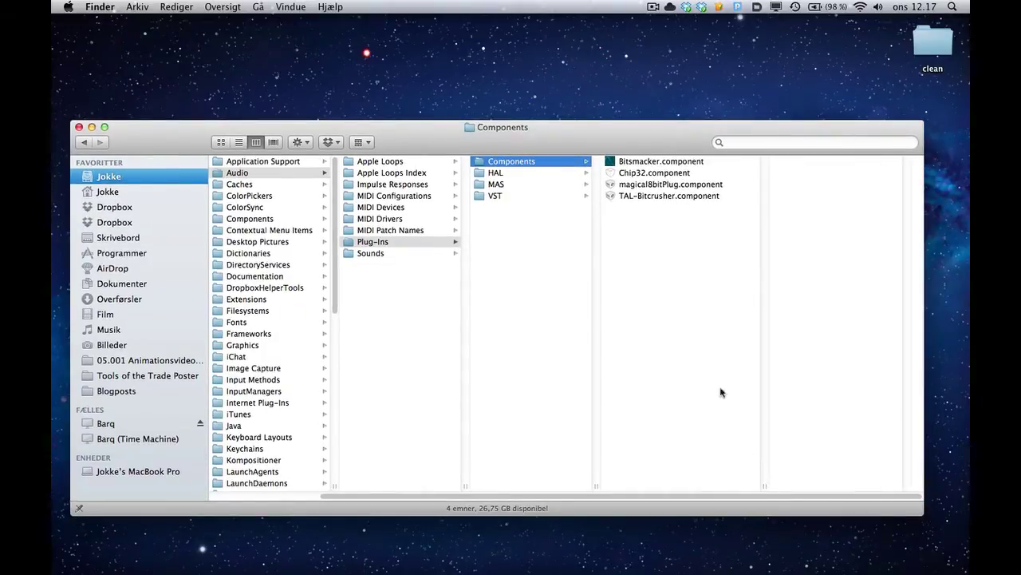
left_click(656, 185)
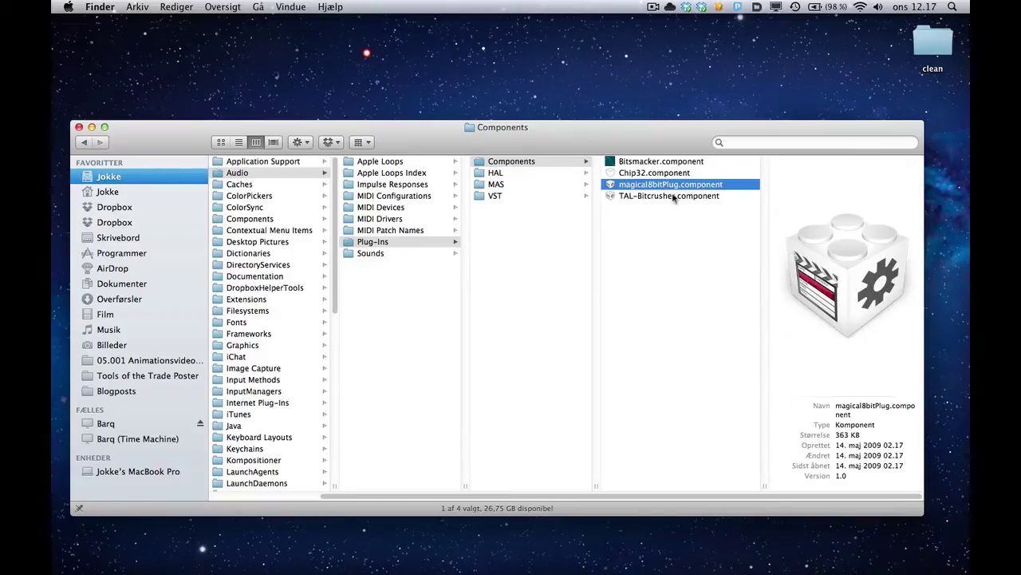
Browse the HAL and MAS folders, then view the VST folder's Chip32 and TAL-Bitcrusher plug-ins.
left_click(547, 174)
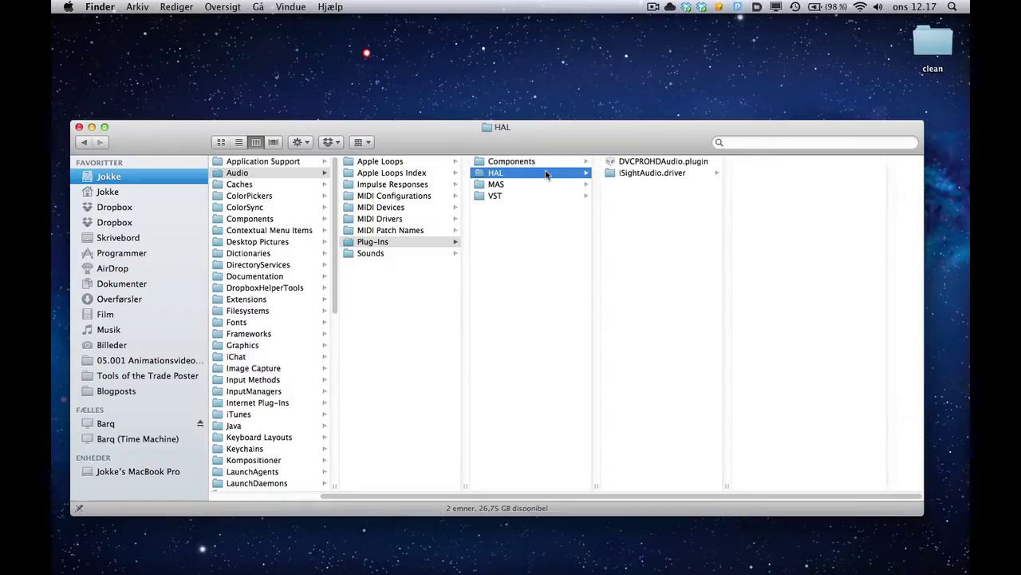
left_click(536, 183)
left_click(530, 196)
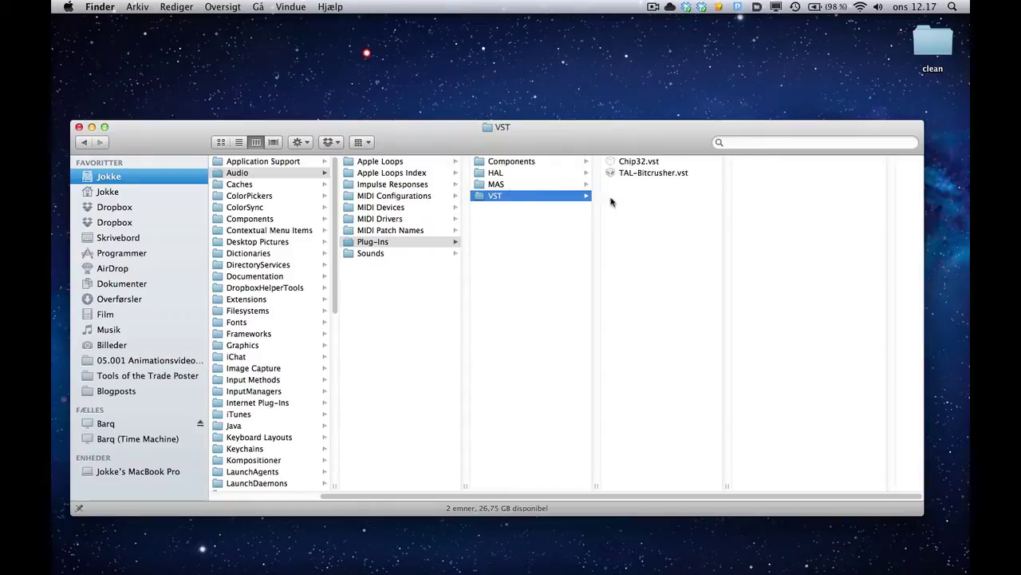
Create a new GarageBand project from the Piano template named 'Min sang' on the Desktop.
left_click_drag(572, 141, 581, 147)
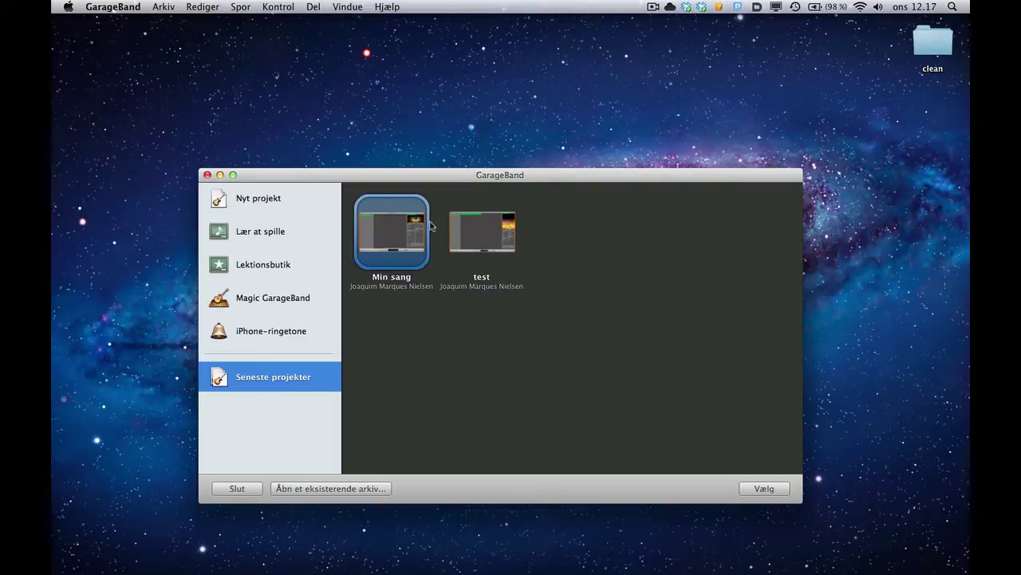
left_click(269, 201)
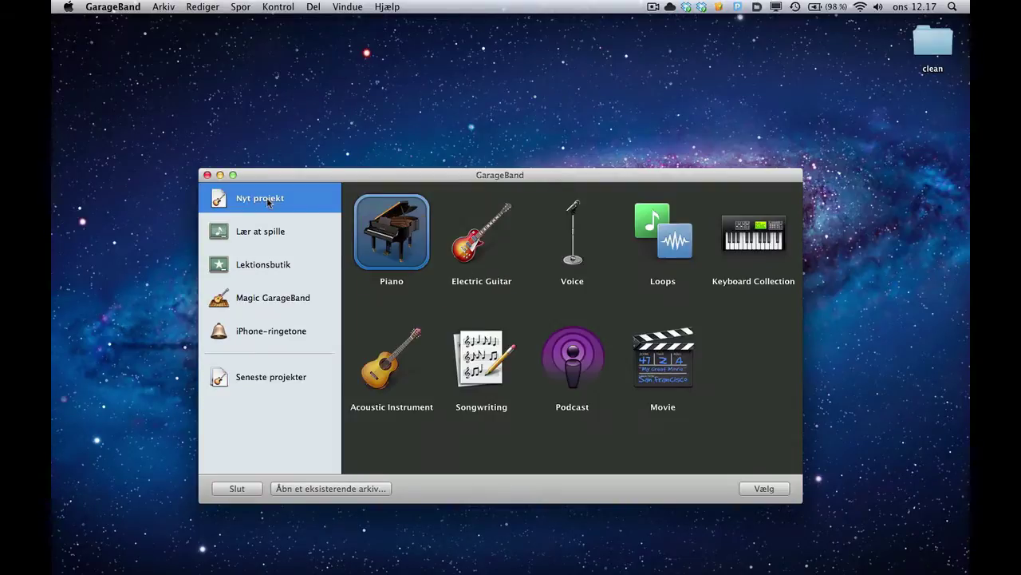
double_click(390, 232)
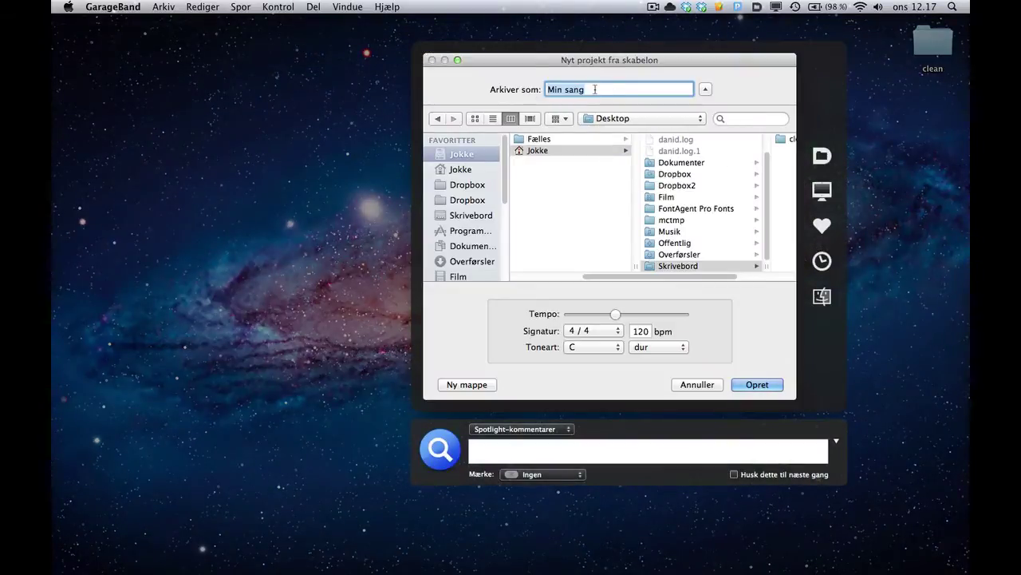
left_click(603, 90)
key("Return")
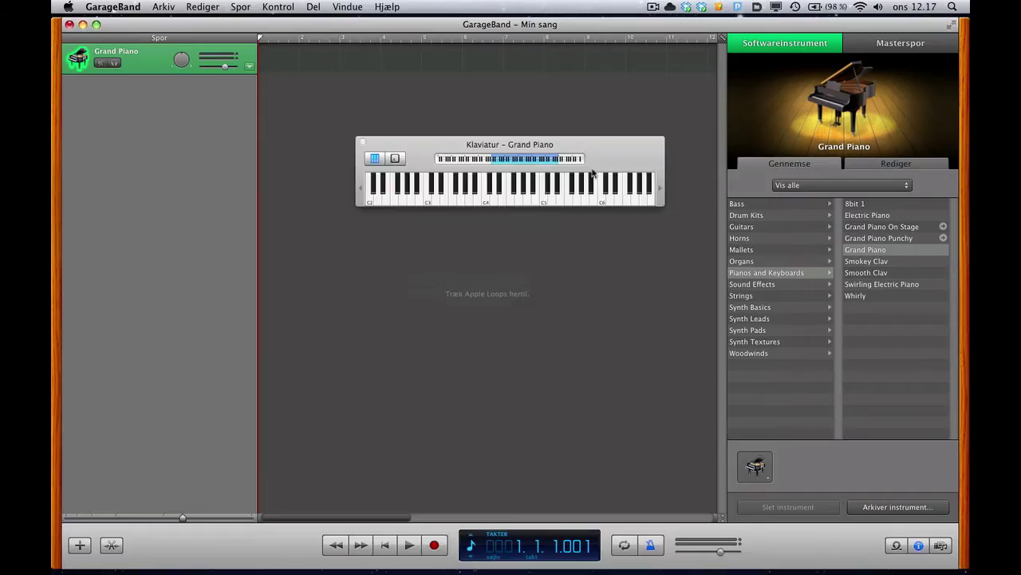
Move the keyboard window down, switch it to Musical Typing with Cmd+Shift+K, and shift it right.
left_click_drag(476, 149, 441, 280)
key("super+shift+k")
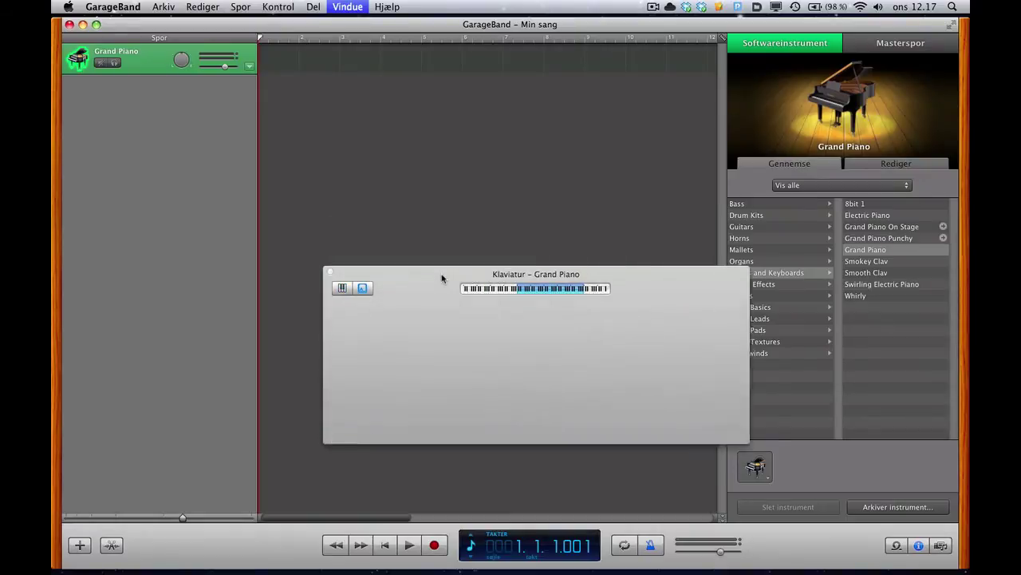
left_click_drag(316, 308, 355, 305)
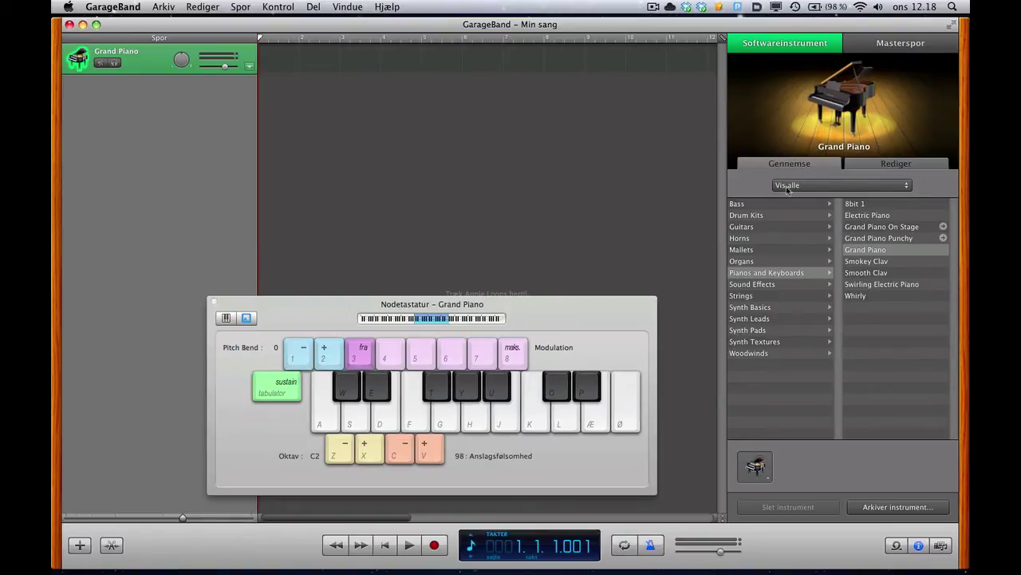
Set the Grand Piano track's sound generator to magical8bitPlug from the AU modules.
left_click(895, 164)
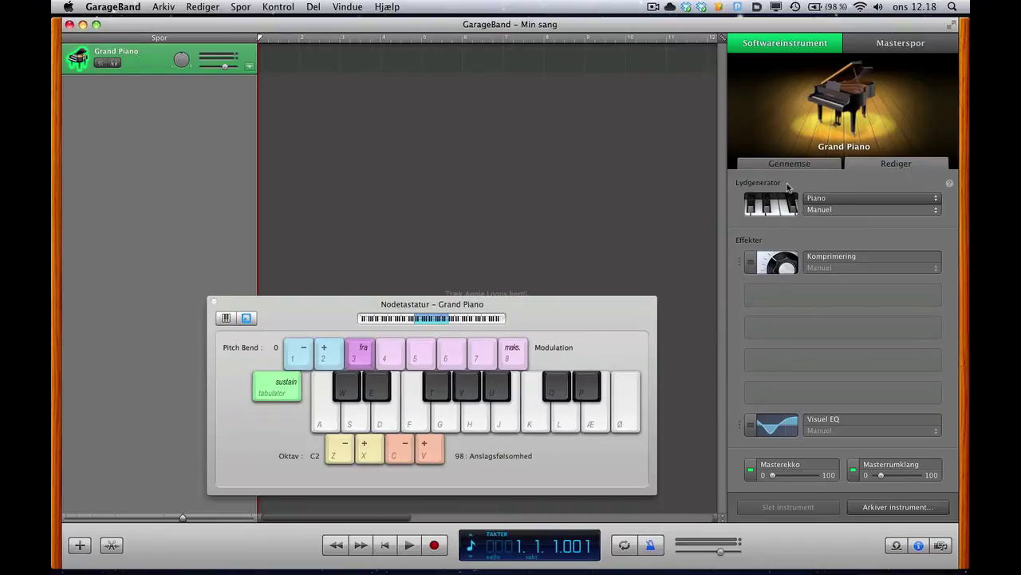
left_click(846, 199)
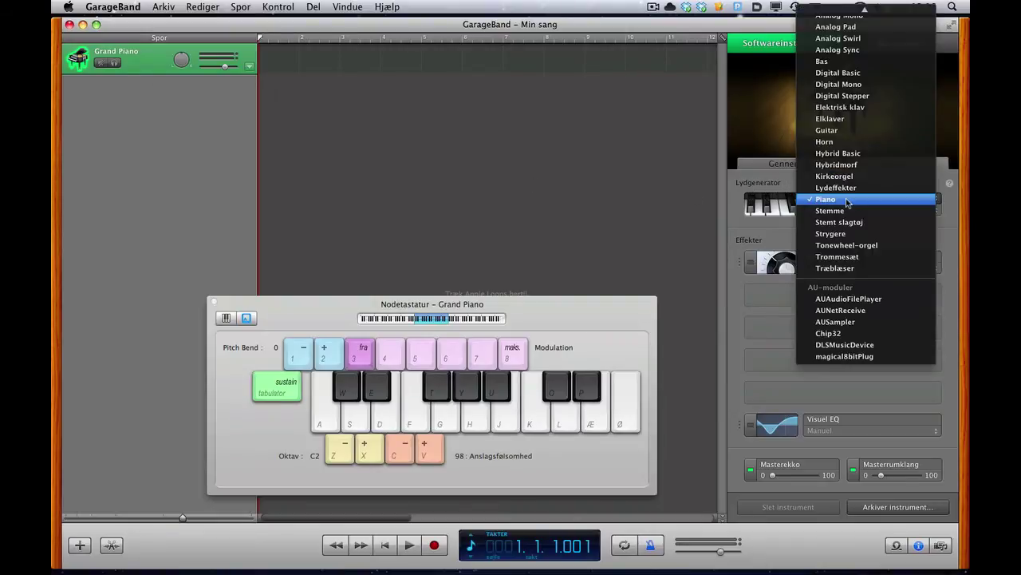
left_click(877, 359)
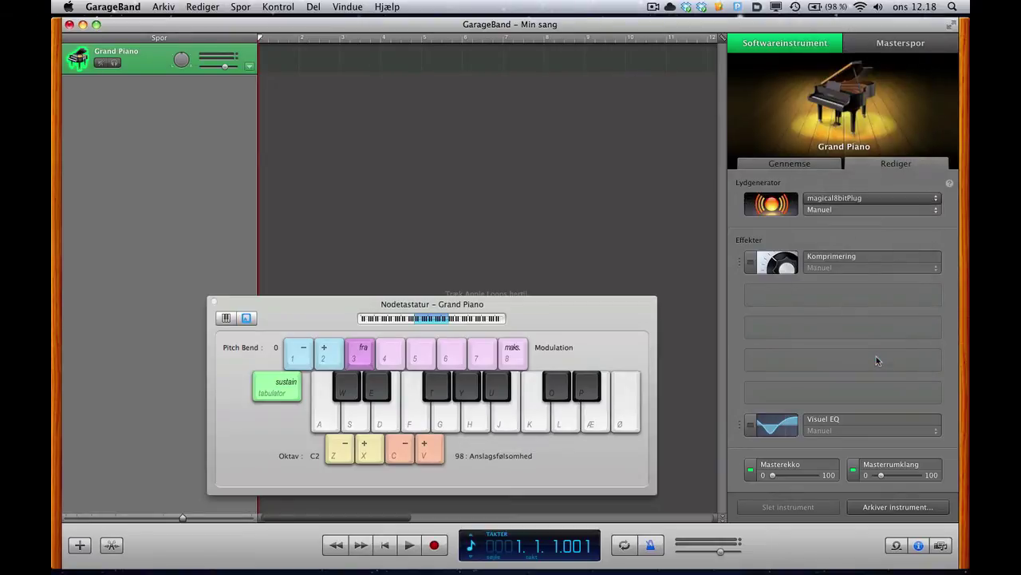
Move the Musical Typing window up and play test notes to hear the 8-bit sound.
left_click_drag(583, 320, 585, 277)
left_click(476, 383)
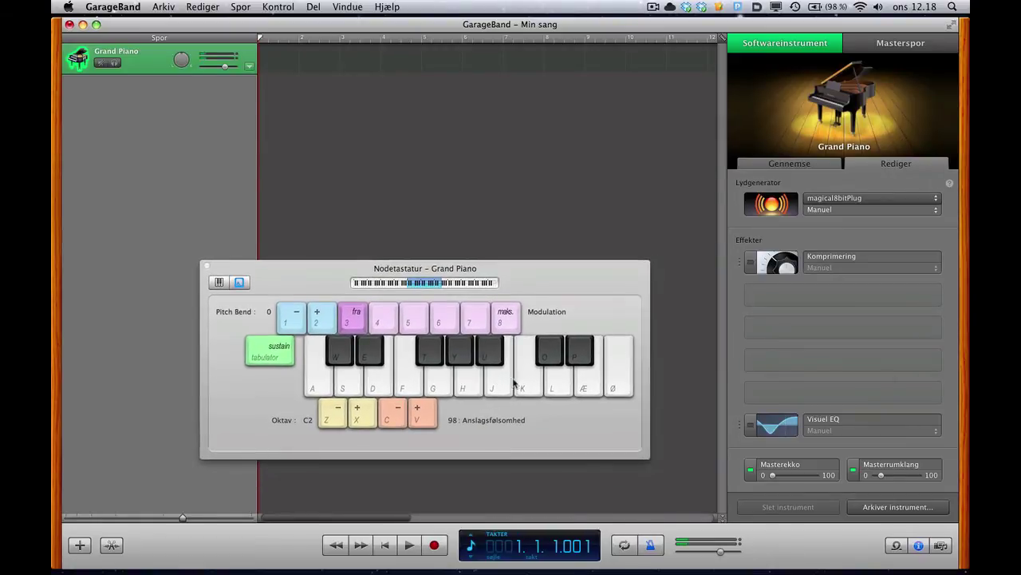
left_click(517, 383)
left_click(471, 383)
left_click(418, 385)
left_click(409, 384)
left_click(438, 384)
left_click(463, 384)
key("f")
Open the magical8bitPlug settings window and position it on the left.
left_click(773, 206)
left_click_drag(638, 93, 561, 83)
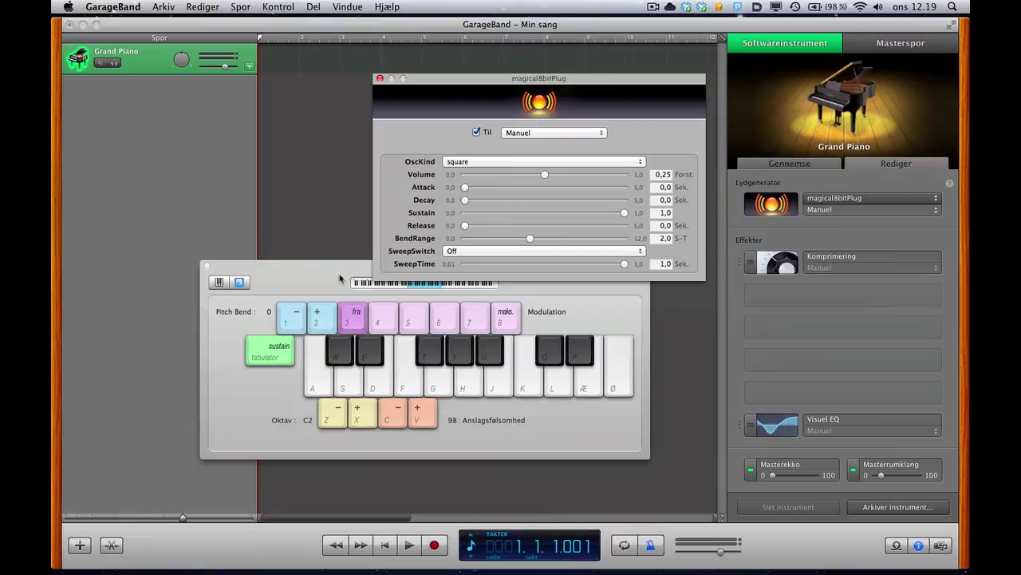
left_click_drag(340, 281, 370, 314)
left_click_drag(551, 86, 486, 84)
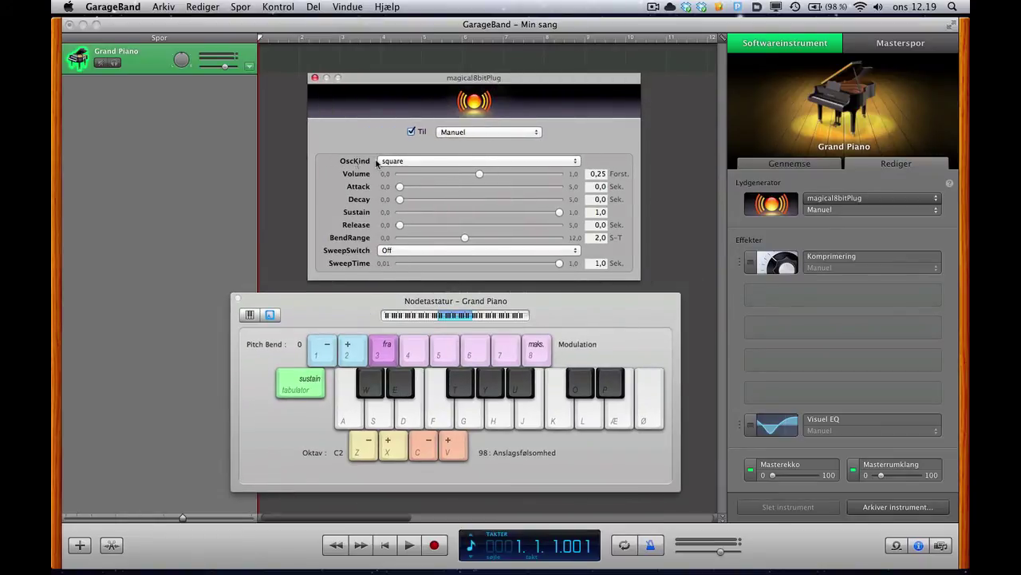
Try the triangle waveform in OscKind, then settle on noise, testing each with notes.
left_click(423, 164)
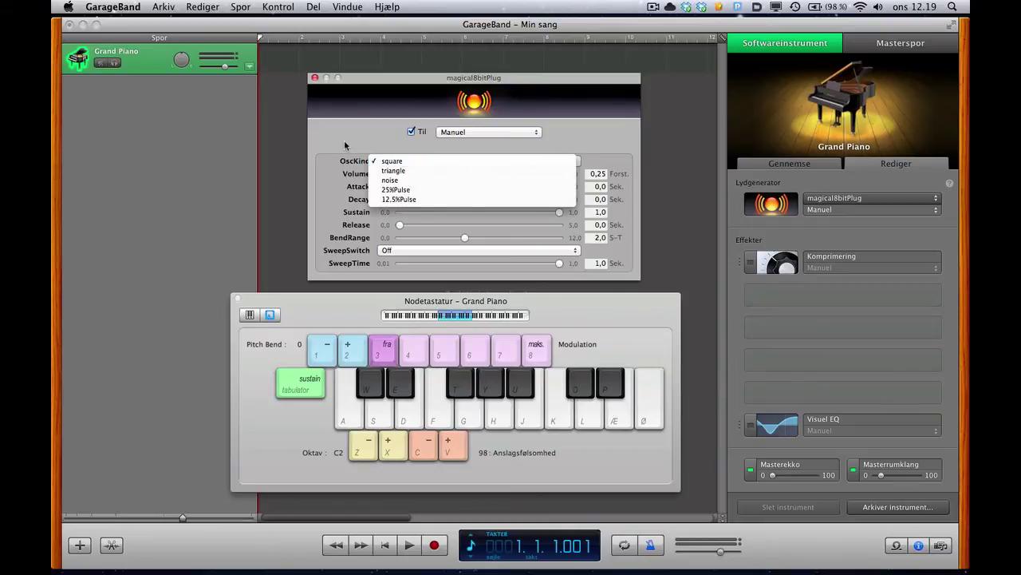
left_click(403, 171)
key("f")
key("j")
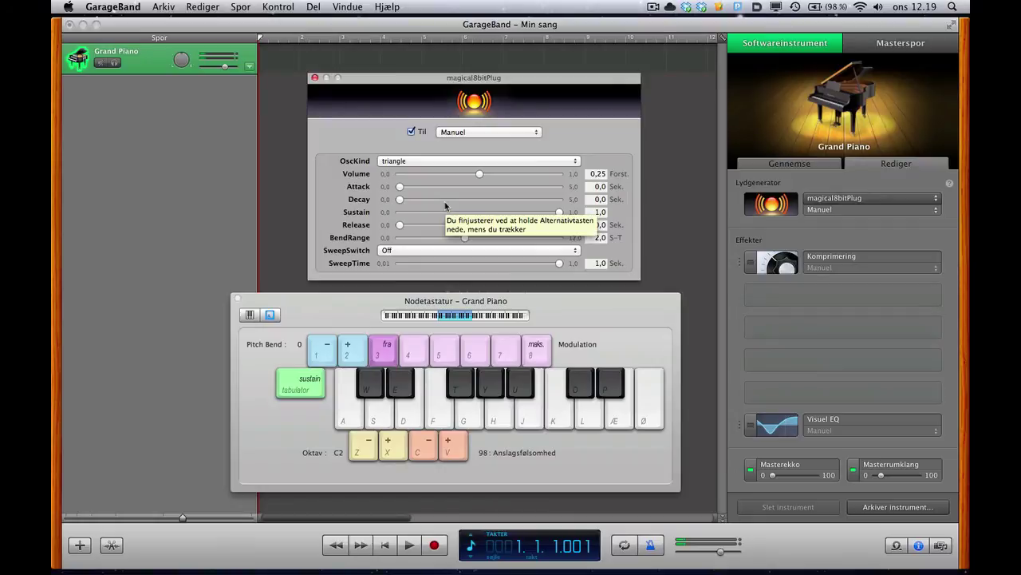
left_click(431, 162)
left_click(431, 170)
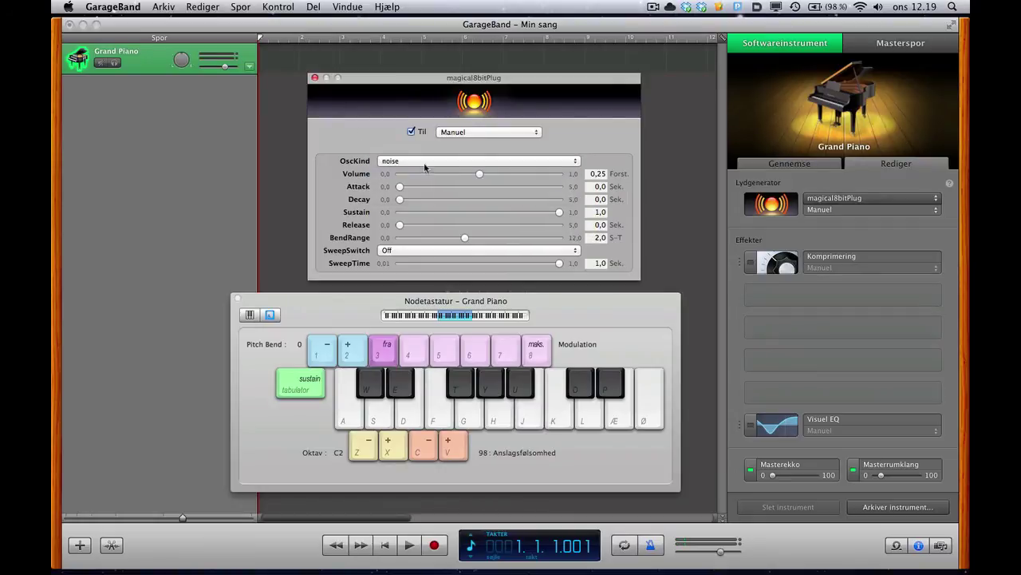
key("h")
key("d")
left_click_drag(403, 85, 405, 88)
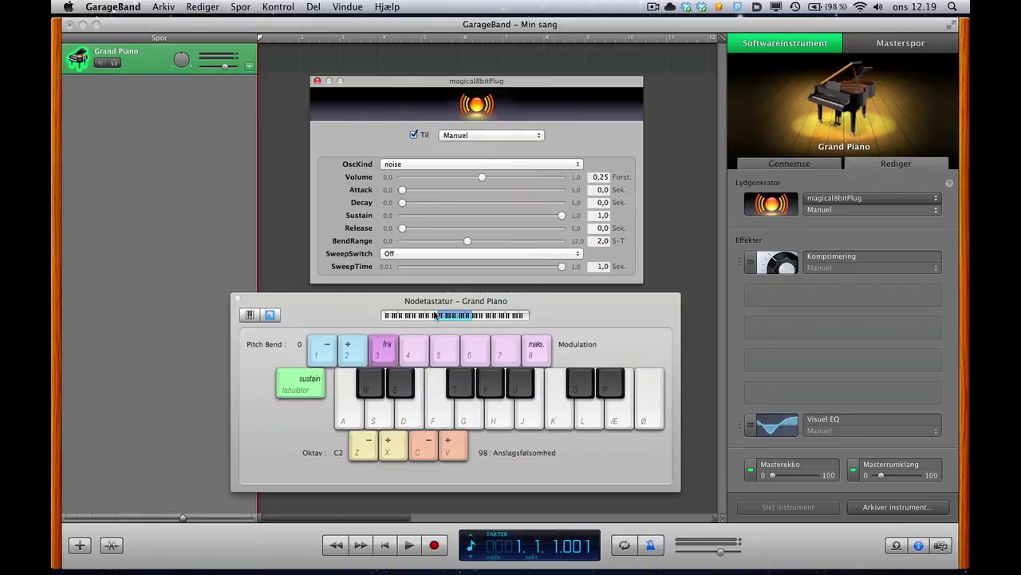
Drop Musical Typing to octave C1 and play notes to hear the lower noise.
key("z")
key("d")
key("d")
key("y")
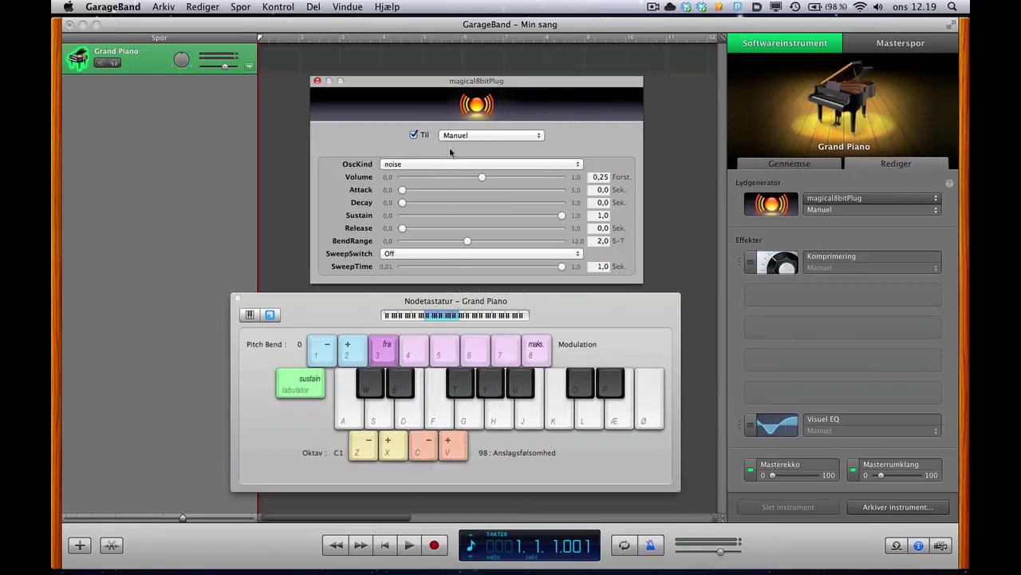
Switch OscKind to 25%Pulse, test it, and set the Attack to 0,043 s.
left_click(435, 165)
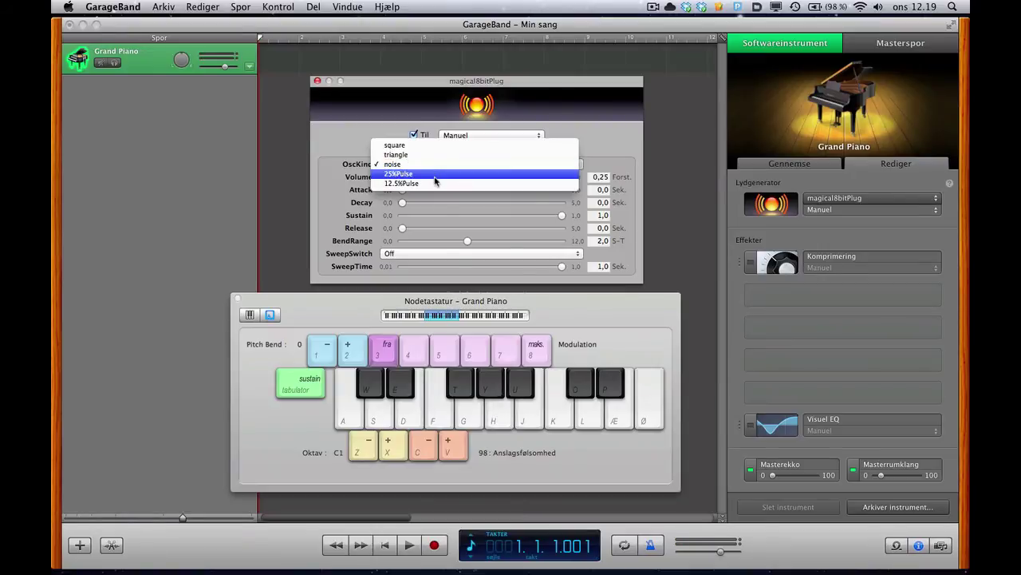
left_click(435, 176)
key("t")
key("y")
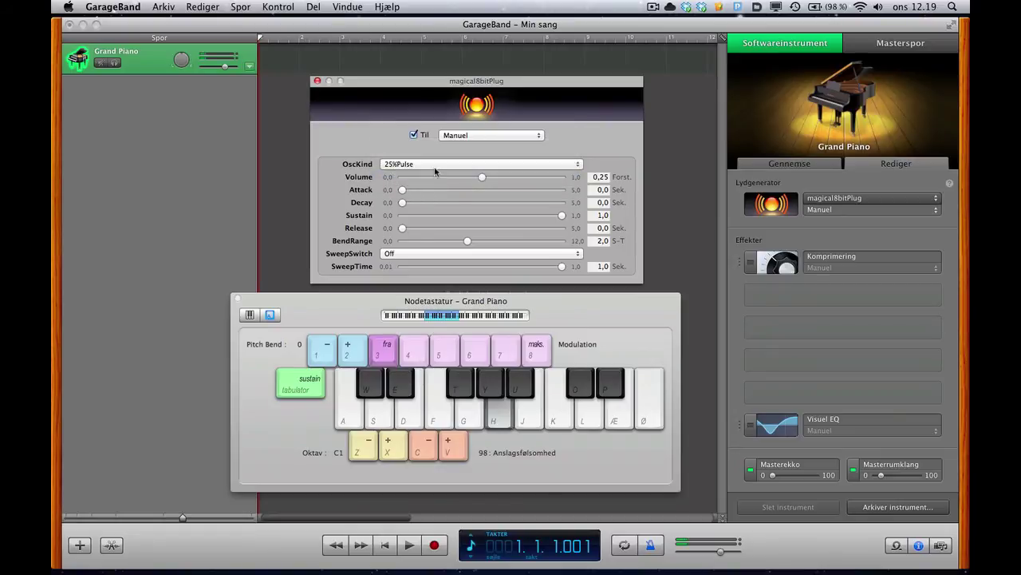
key("f")
left_click(431, 193)
left_click_drag(431, 194, 417, 193)
Switch OscKind to 12.5%Pulse and raise Musical Typing to octave C4, testing with notes.
left_click(434, 163)
left_click(431, 174)
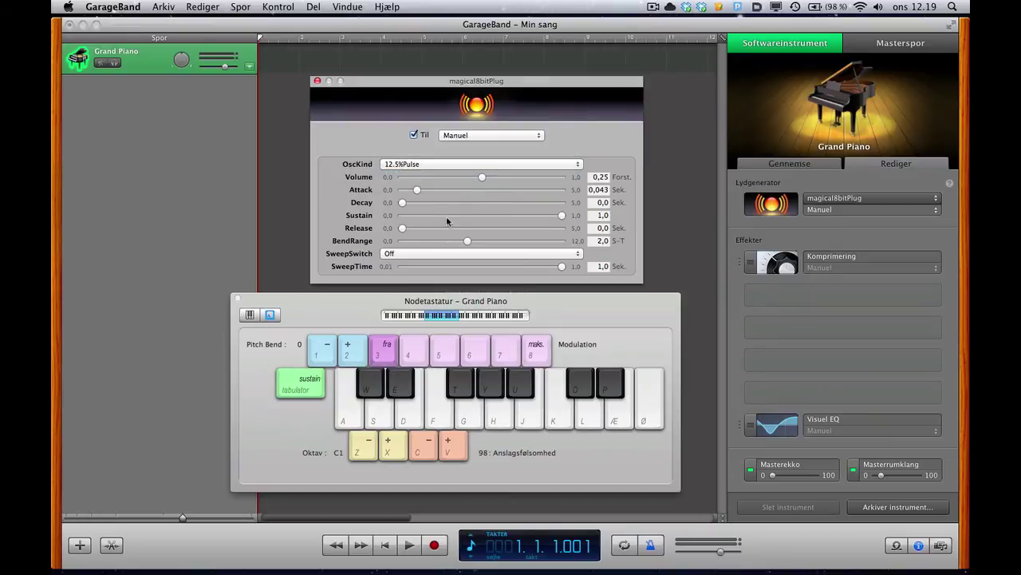
key("h")
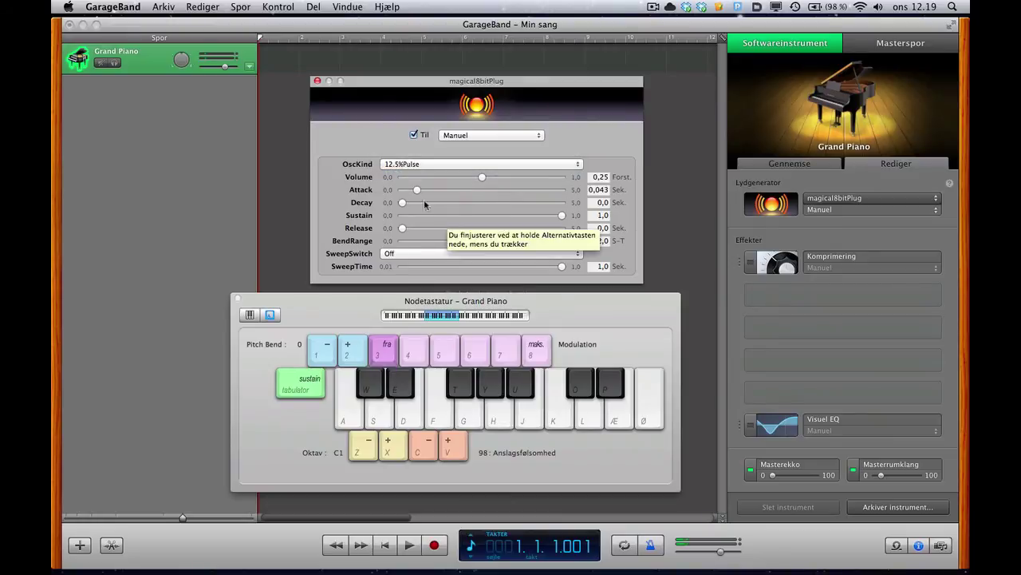
key("x")
key("x")
key("x")
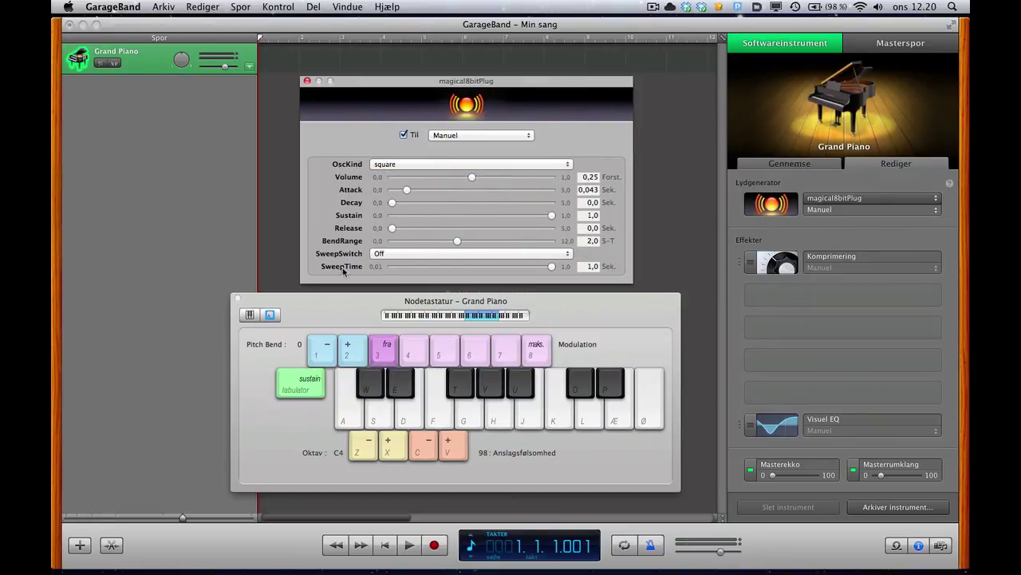
key("d")
Set SweepSwitch to Negative, then Positive, playing notes to hear the rising sweep.
left_click(392, 257)
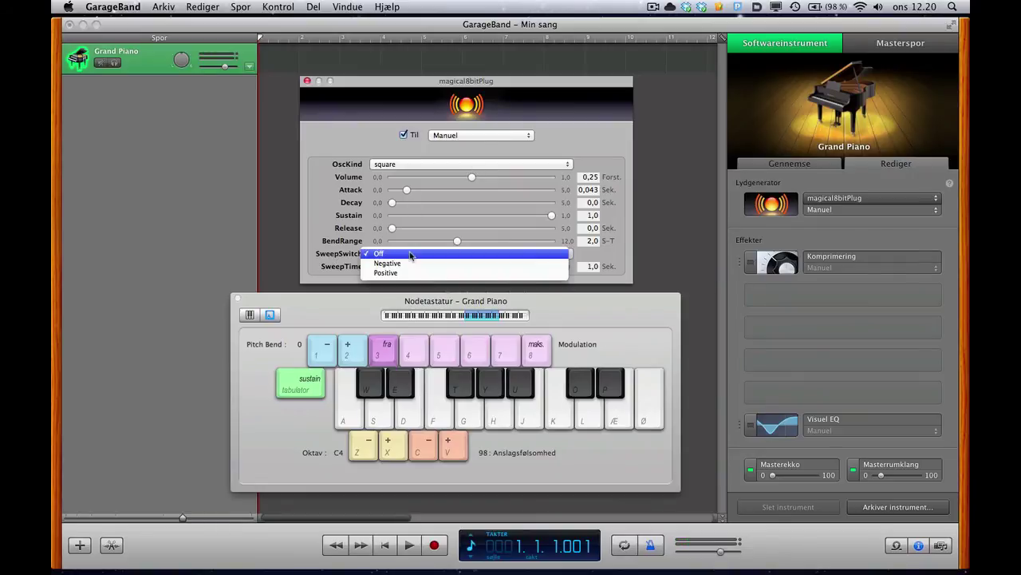
left_click(319, 254)
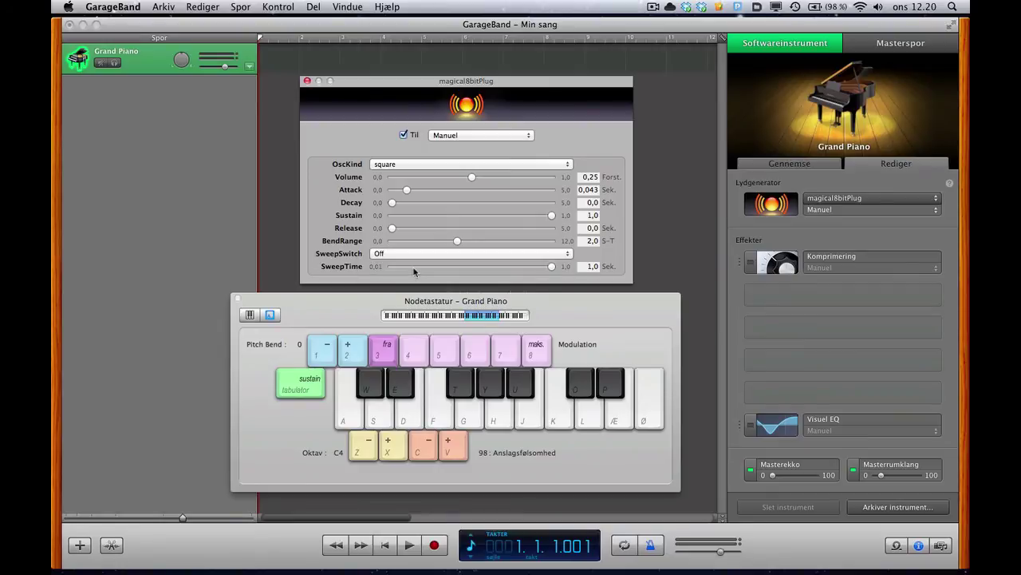
key("g")
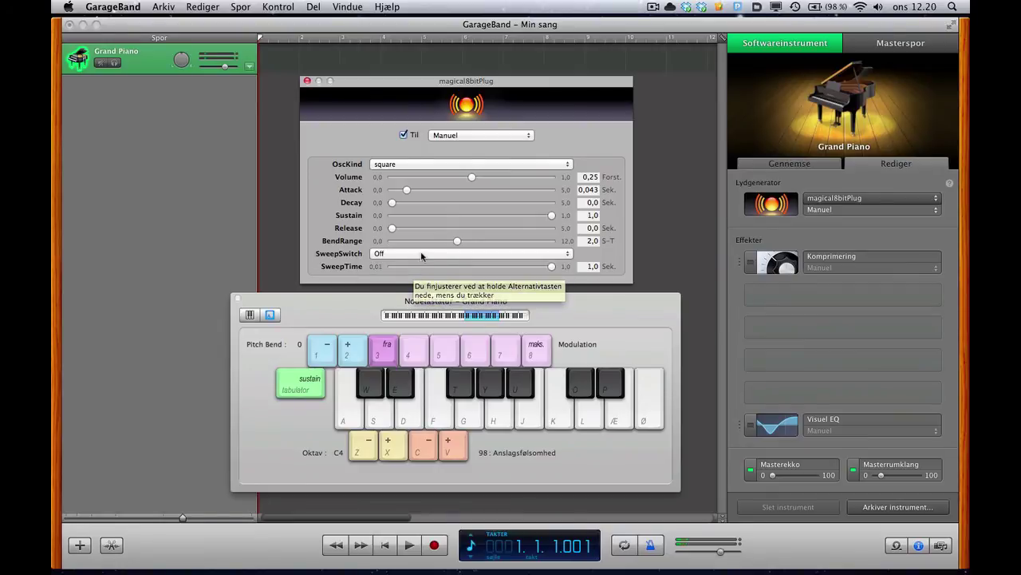
left_click(421, 254)
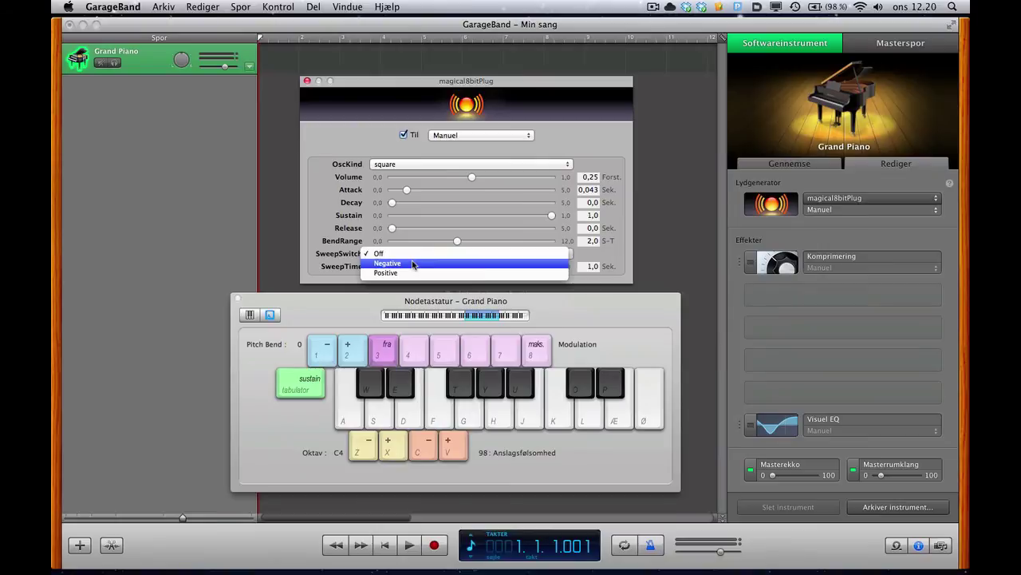
left_click(413, 264)
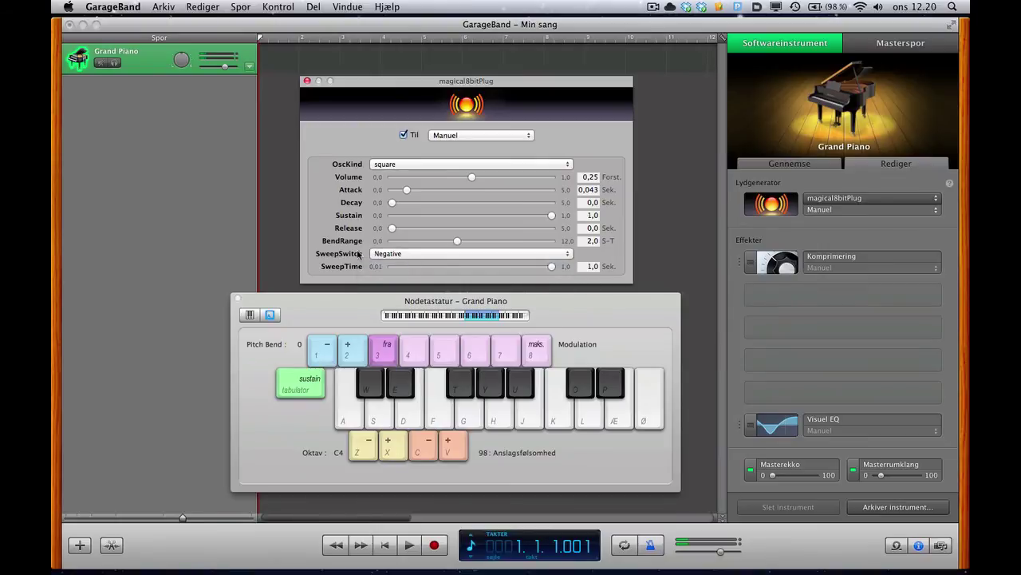
left_click(412, 253)
left_click(415, 265)
key("g")
key("f")
key("s")
Move Musical Typing back down to octave C2 and play test notes.
left_click(453, 317)
key("g")
key("f")
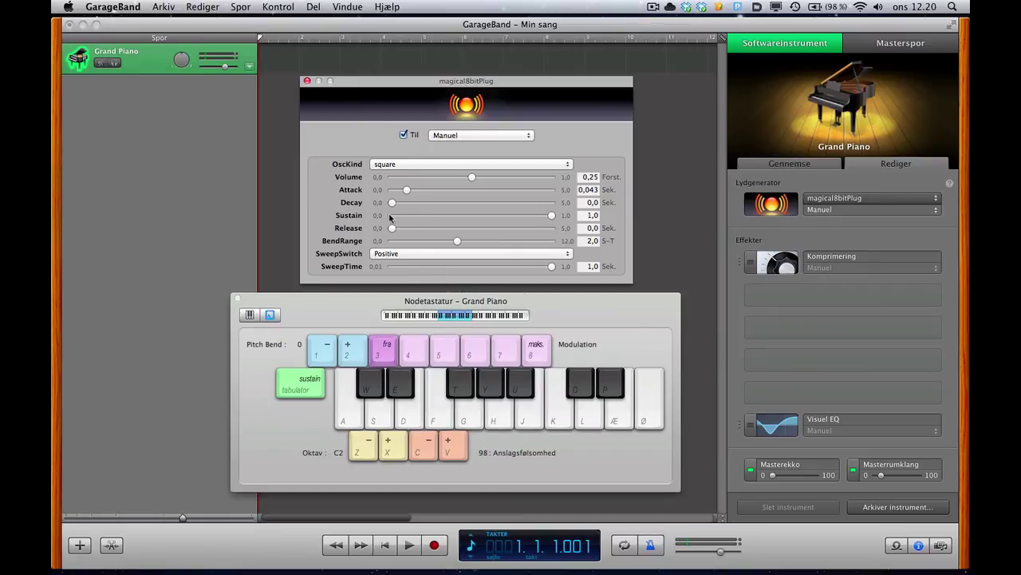
Lengthen the Release and set the Decay to 0,749 while playing notes to hear the envelope.
left_click_drag(405, 231, 428, 203)
key("g")
key("g")
key("g")
key("g")
left_click(458, 229)
key("g")
key("g")
key("g")
key("g")
key("g")
key("g")
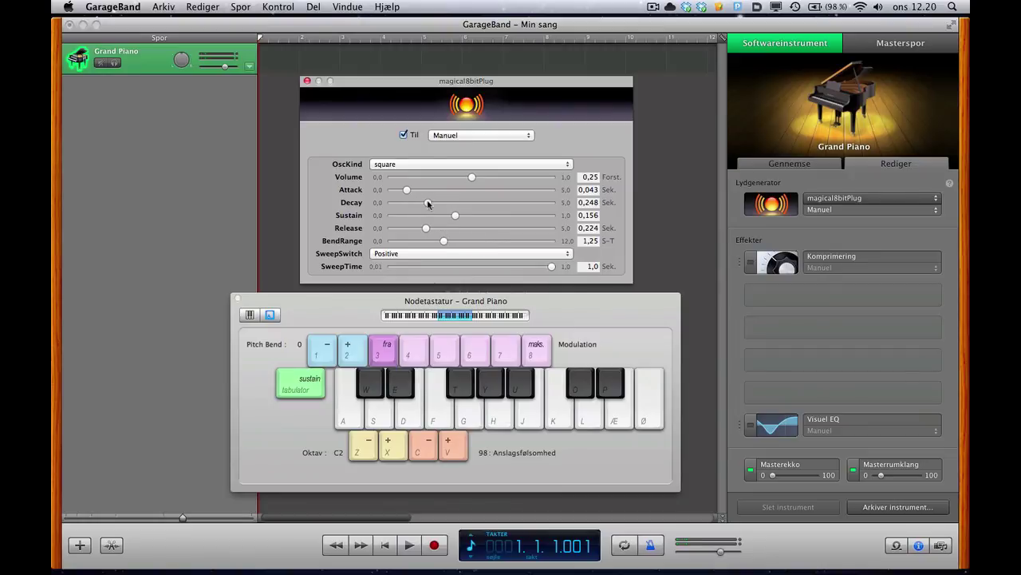
key("g")
key("g")
left_click(454, 203)
key("g")
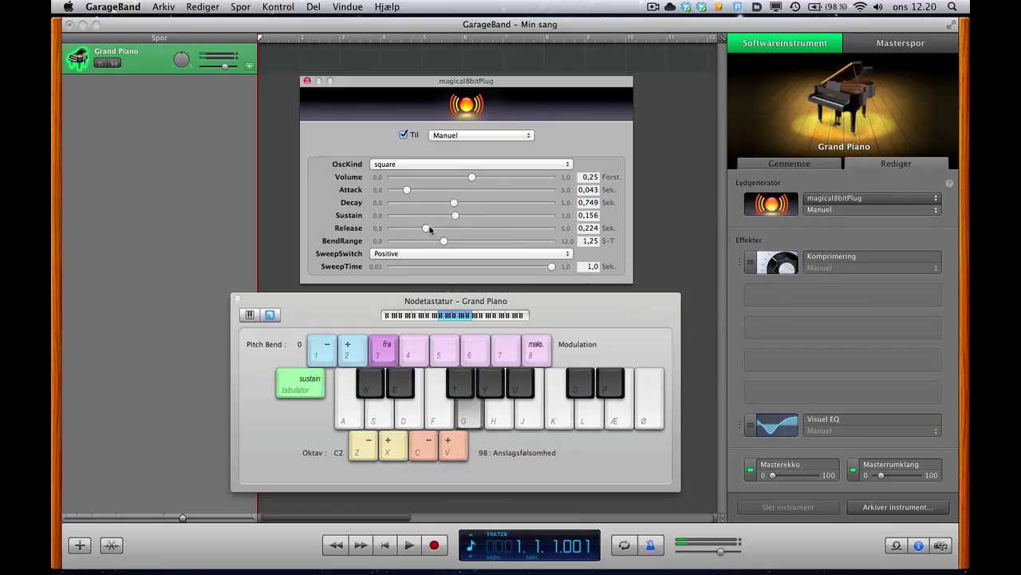